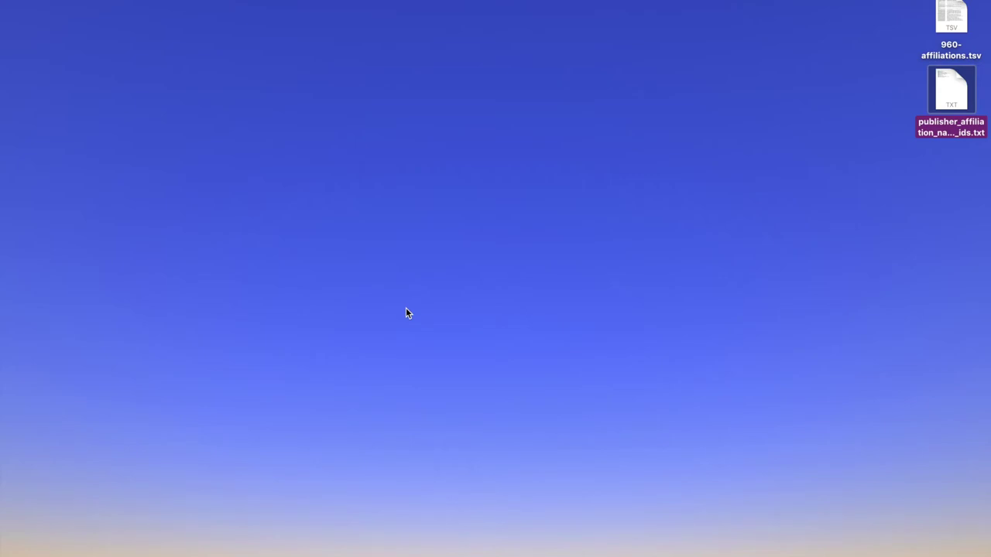
- Launch OpenRefine from Spotlight by searching 'open'
key("super+space")
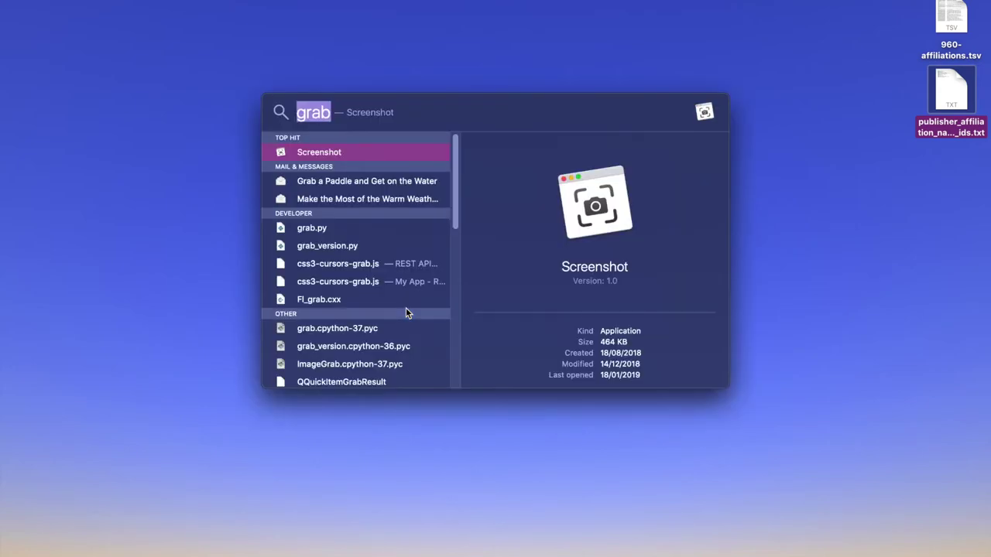
type("open")
key("Return")
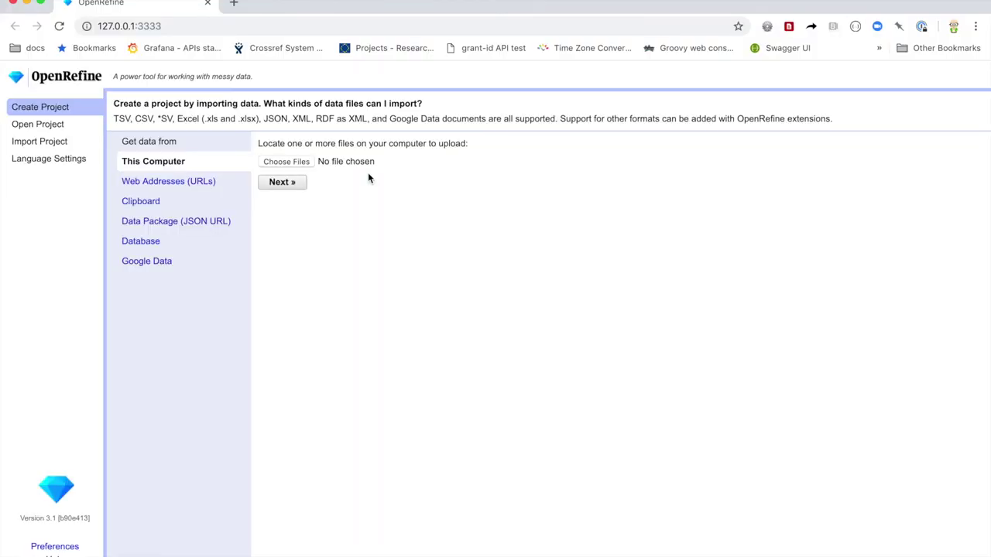
- Upload publisher_affiliation_names_with_local_ids.txt and create the project from its tab-separated preview
left_click(287, 161)
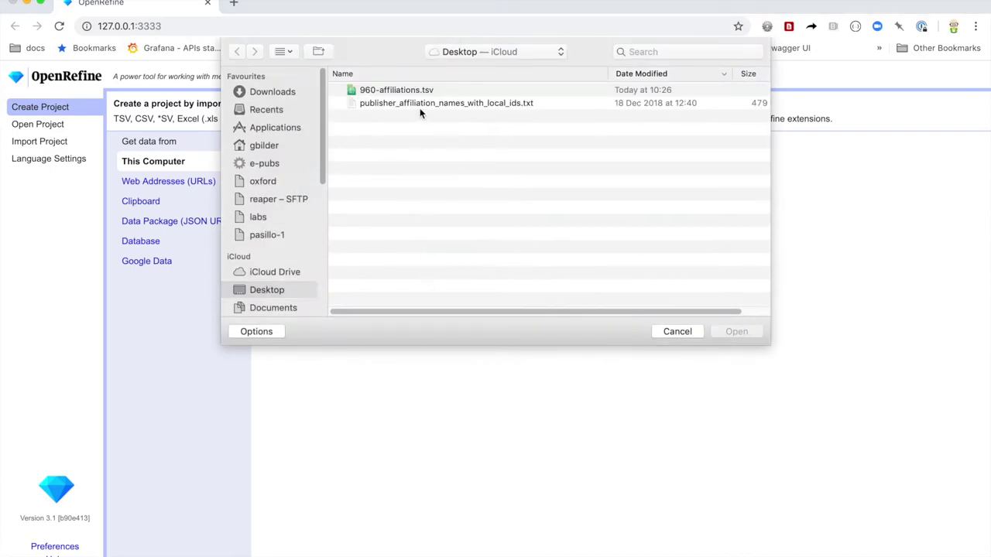
left_click(422, 105)
left_click(734, 331)
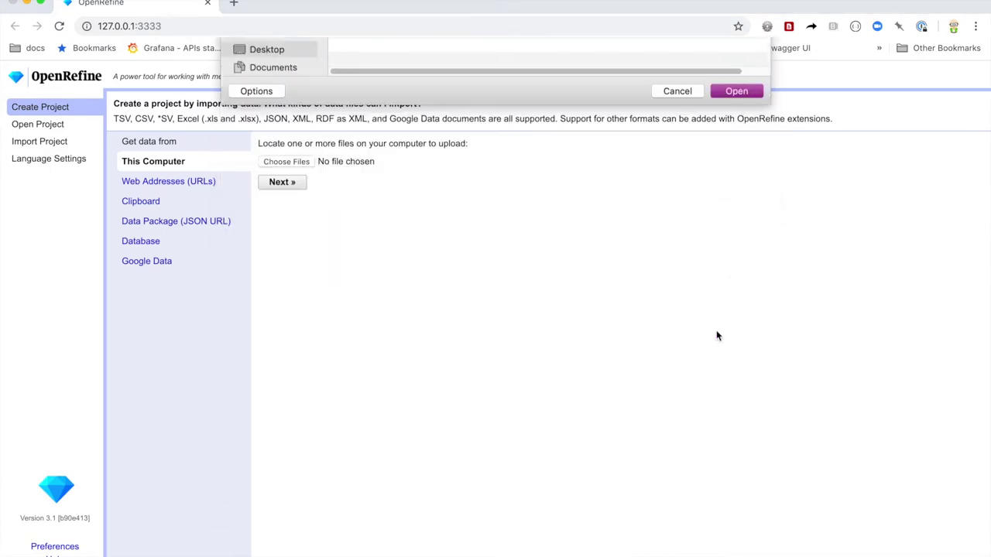
left_click(293, 183)
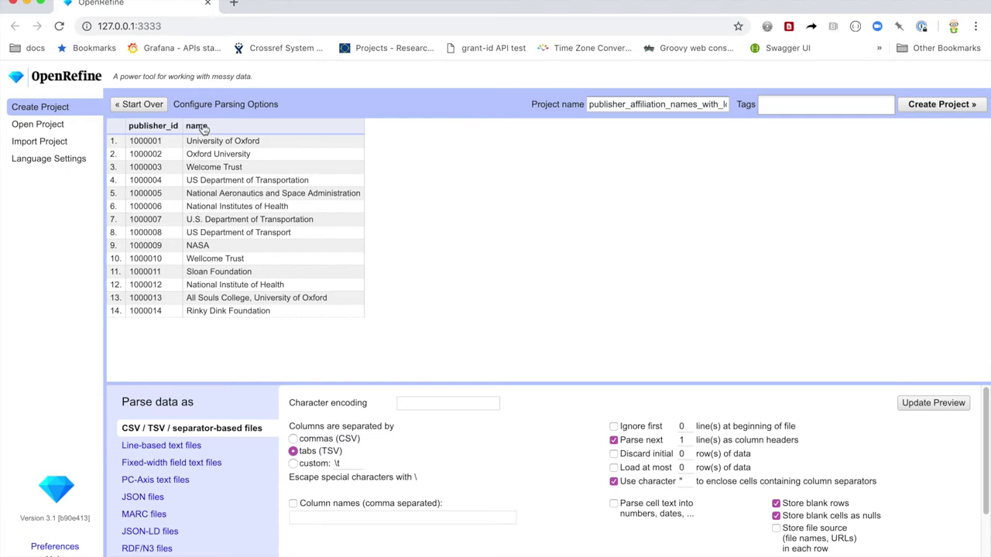
left_click(936, 109)
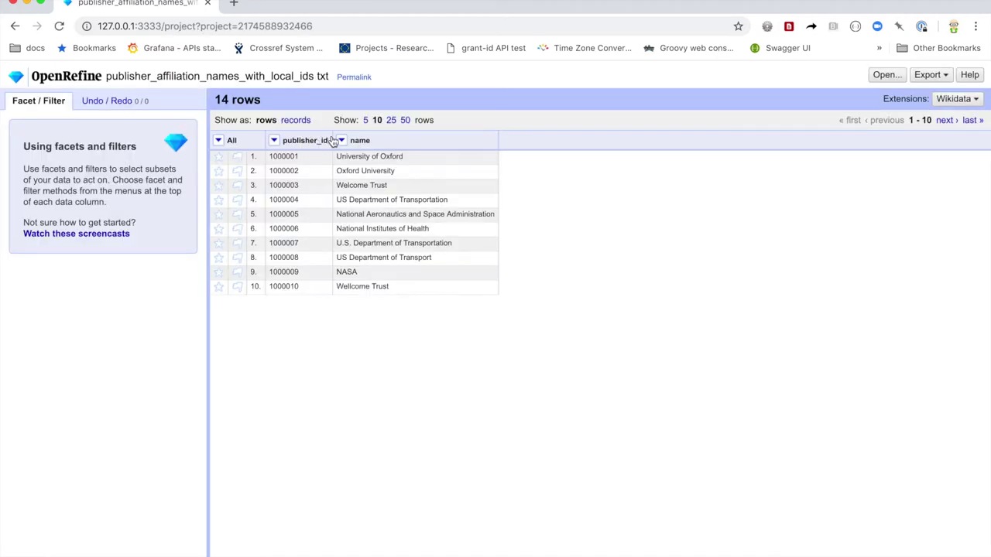
- Add a text facet on the name column showing its 14 values
left_click(341, 141)
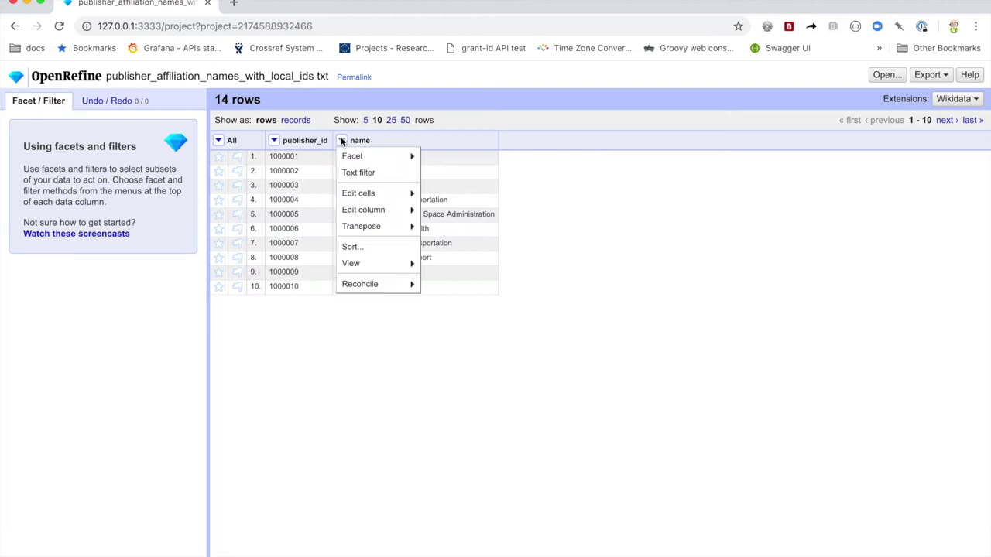
mouse_move(351, 156)
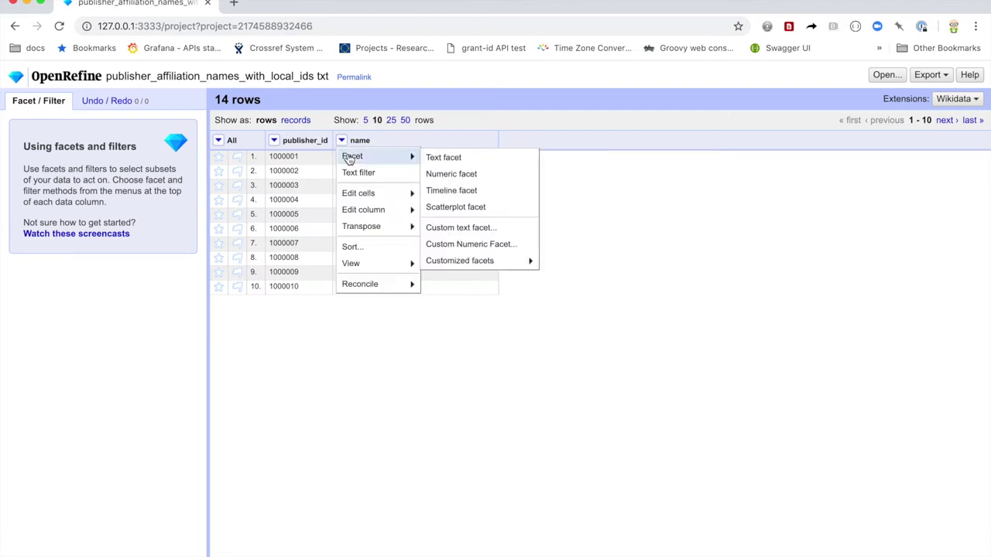
left_click(456, 158)
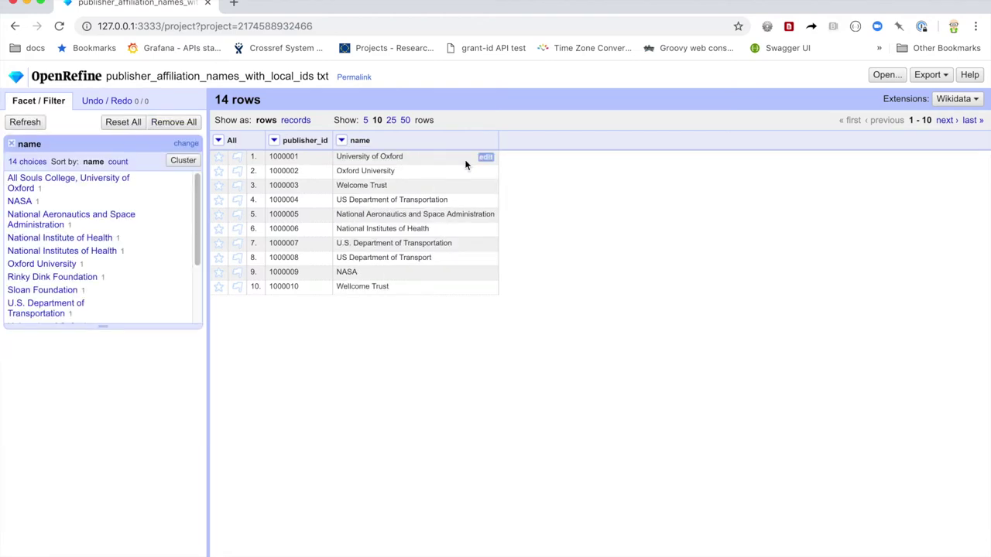
- Cluster the name facet and merge the two transportation spellings into 'U.S. Department of Transportation'
left_click(183, 161)
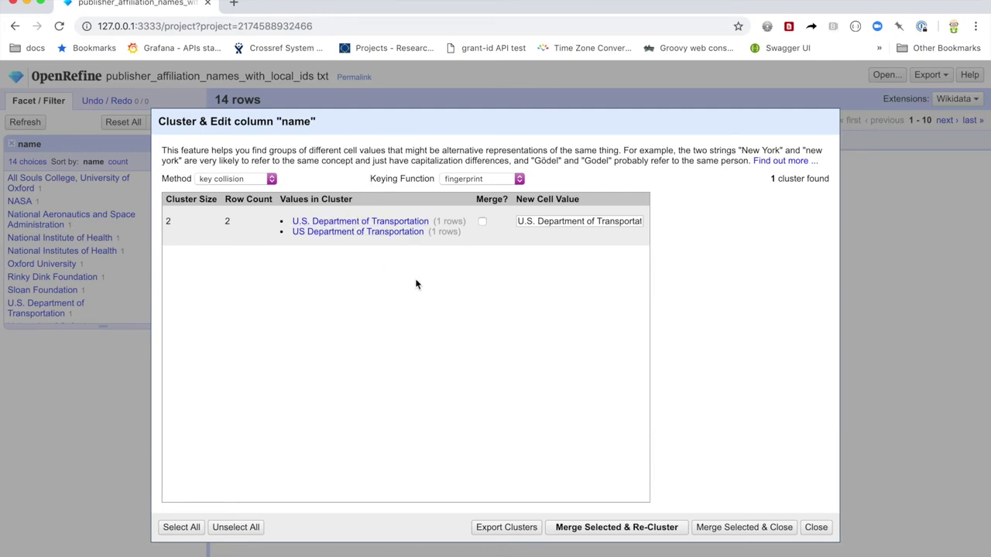
left_click(482, 221)
left_click(608, 527)
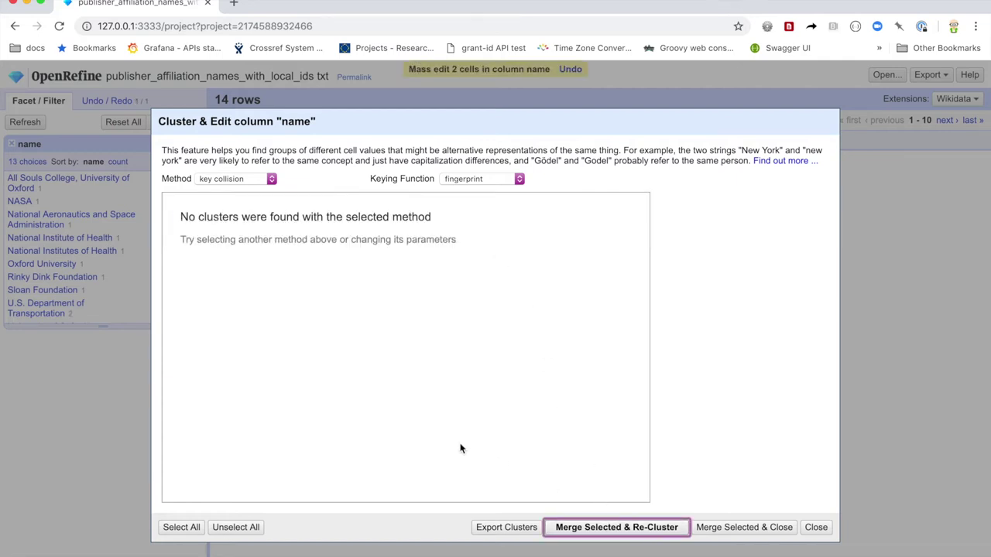
- Switch the clustering keying function to metaphone3
left_click(468, 183)
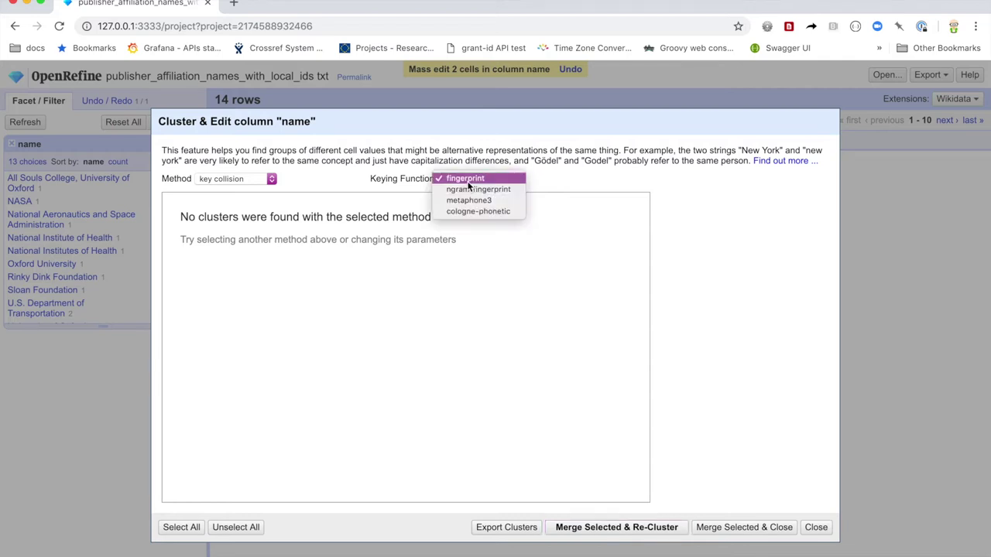
left_click(466, 189)
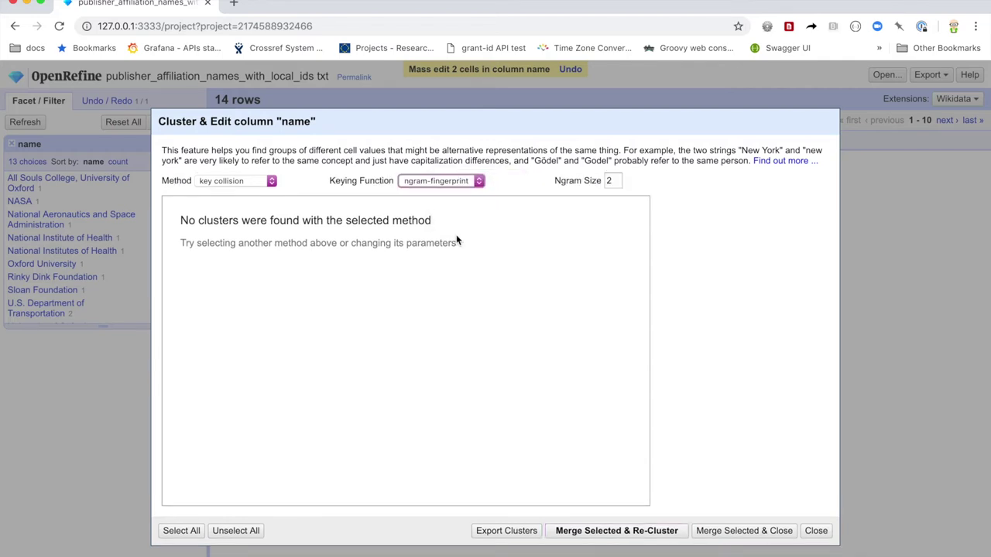
left_click(458, 181)
left_click(454, 193)
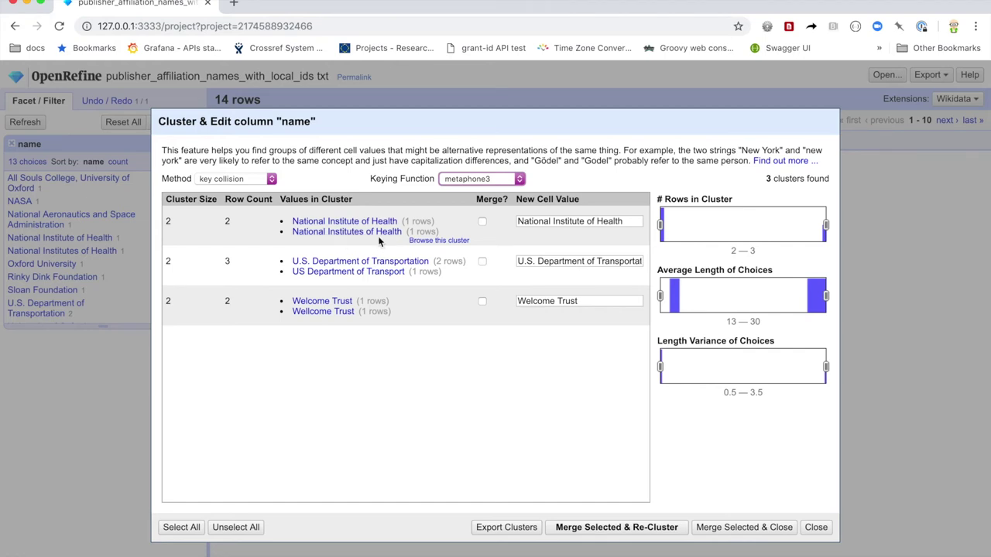
- Merge the clusters into National Institutes of Health, U.S. Department of Transportation and Wellcome Trust
left_click(363, 231)
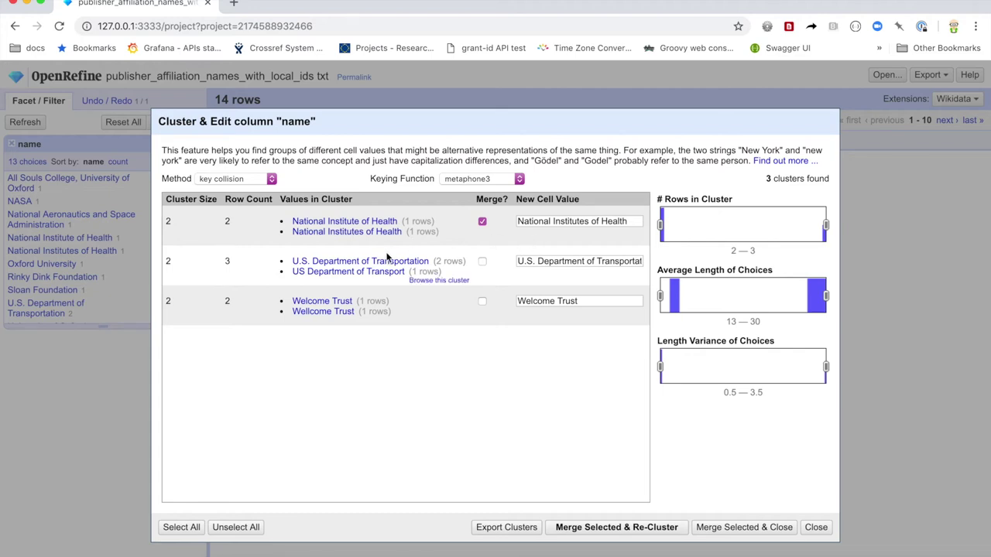
left_click(481, 262)
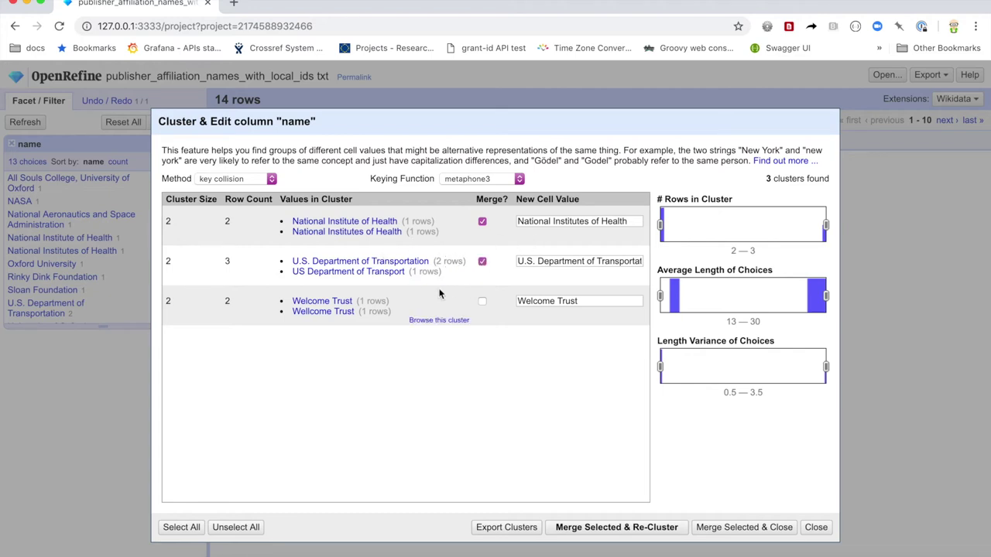
left_click(325, 313)
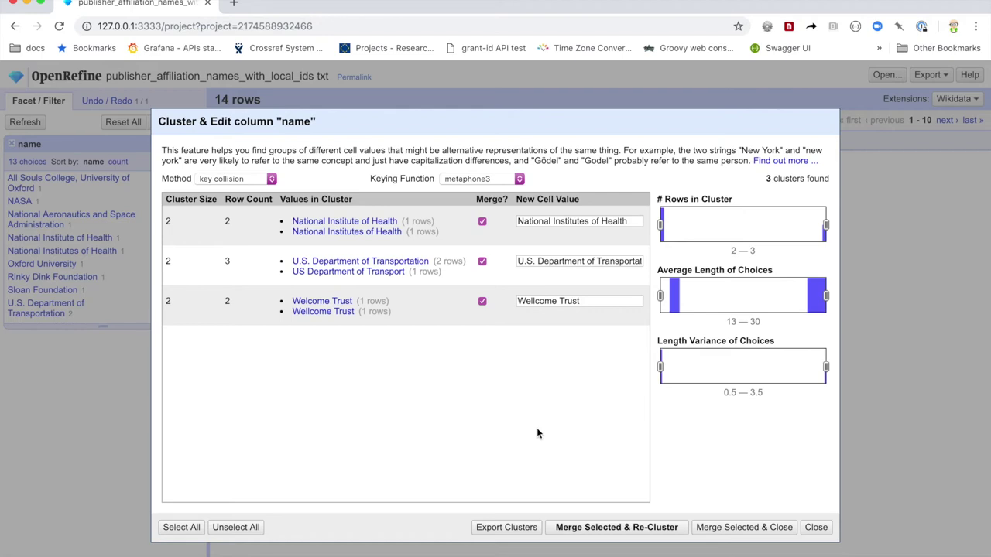
left_click(635, 527)
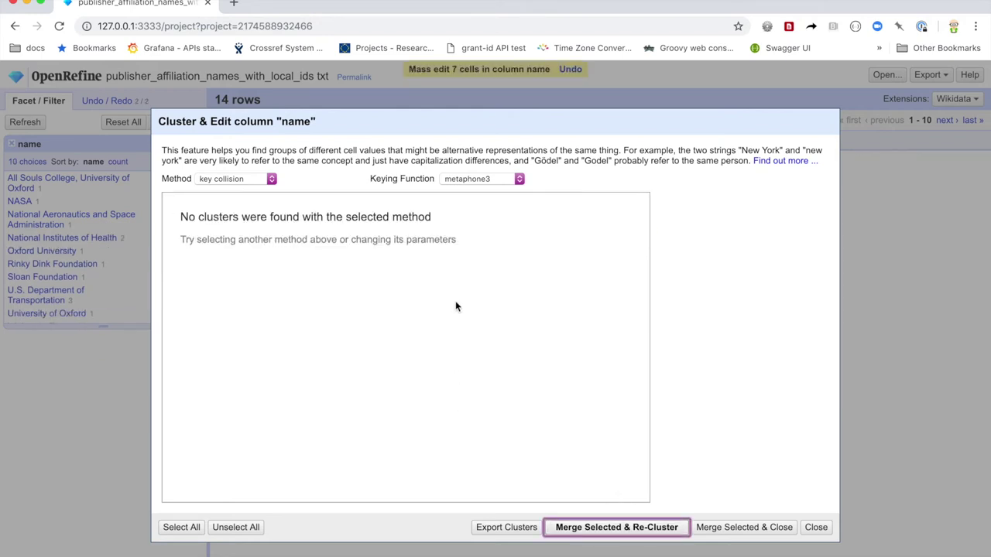
- Check cologne-phonetic and nearest-neighbor PPM clustering for further duplicates, then close clustering
left_click(449, 179)
left_click(447, 189)
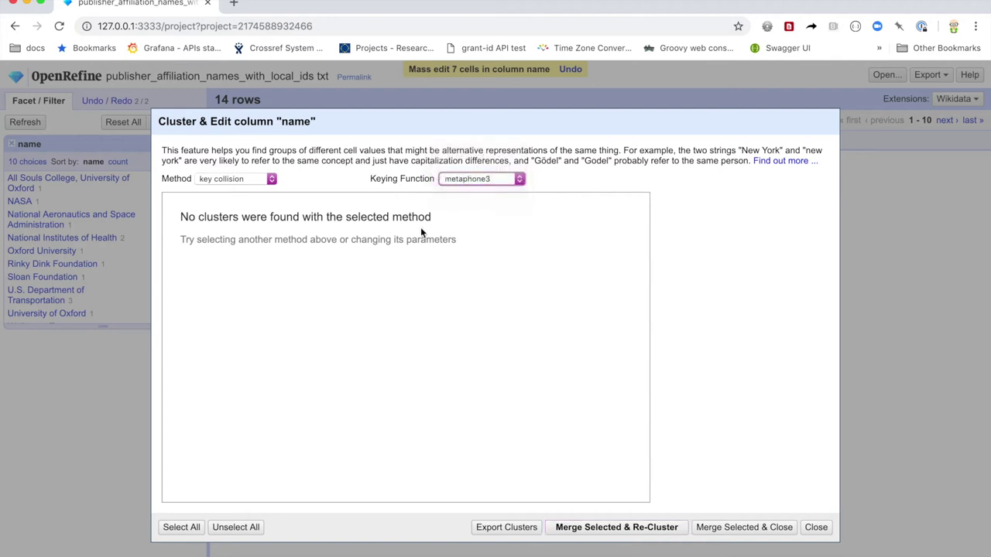
left_click(231, 179)
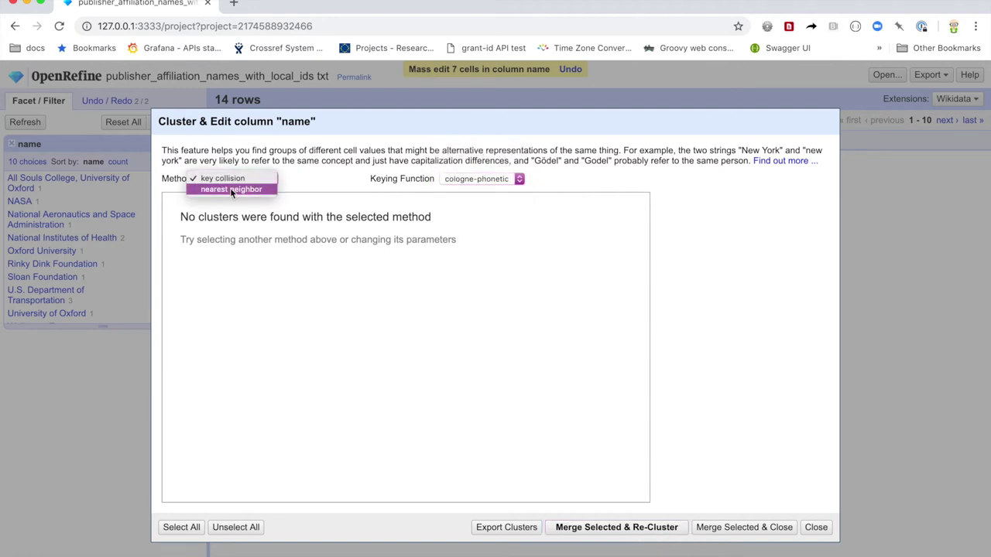
left_click(230, 188)
left_click(401, 180)
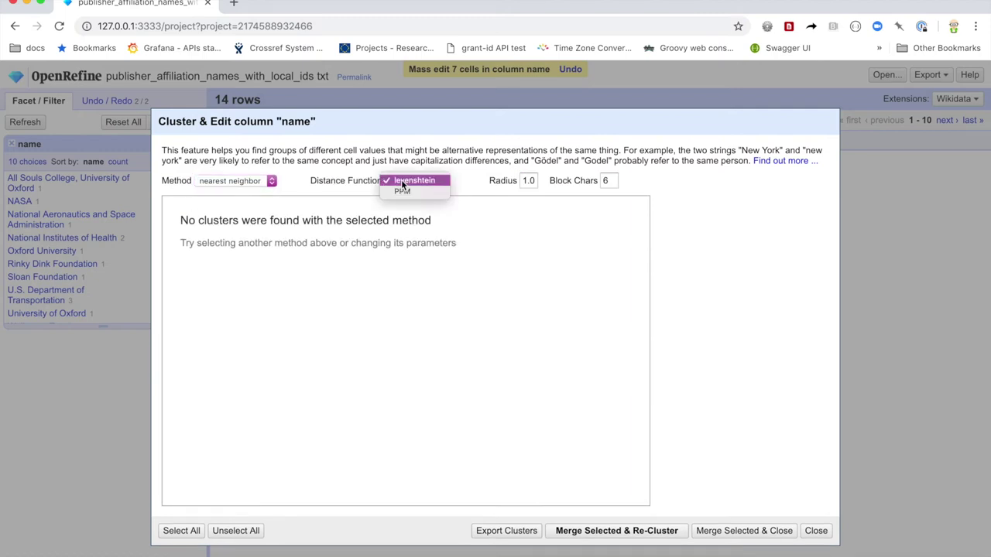
left_click(398, 191)
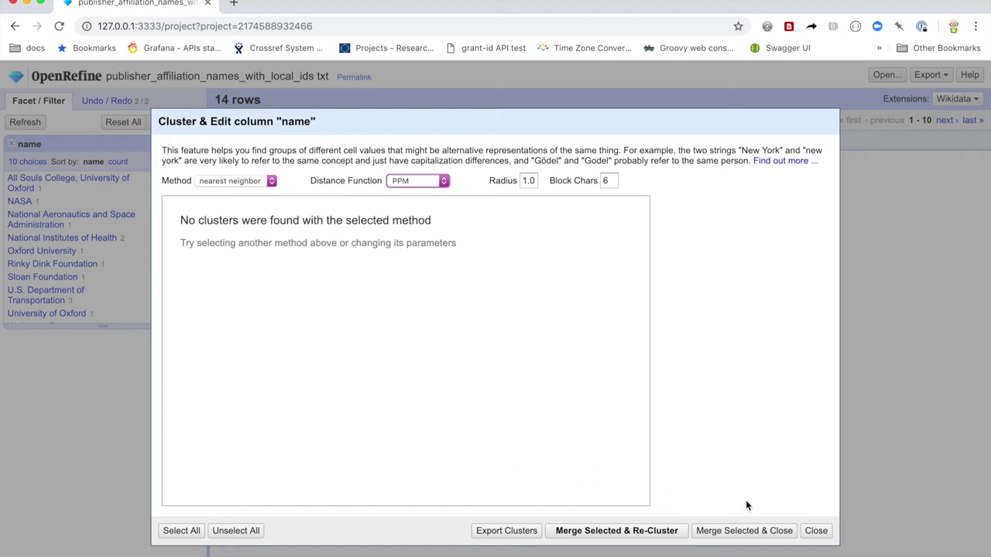
left_click(817, 531)
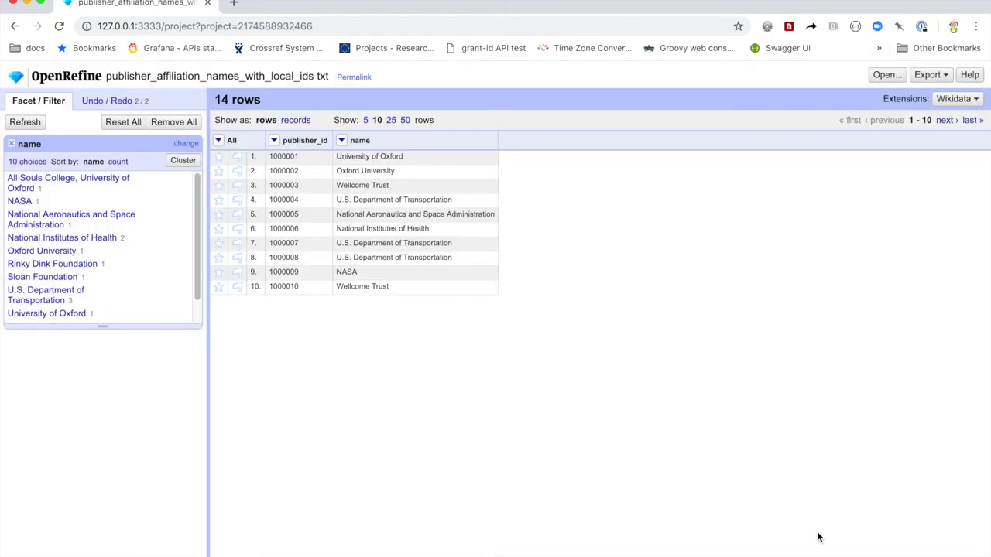
- Open Reconcile > Start reconciling… for the name column
left_click(342, 141)
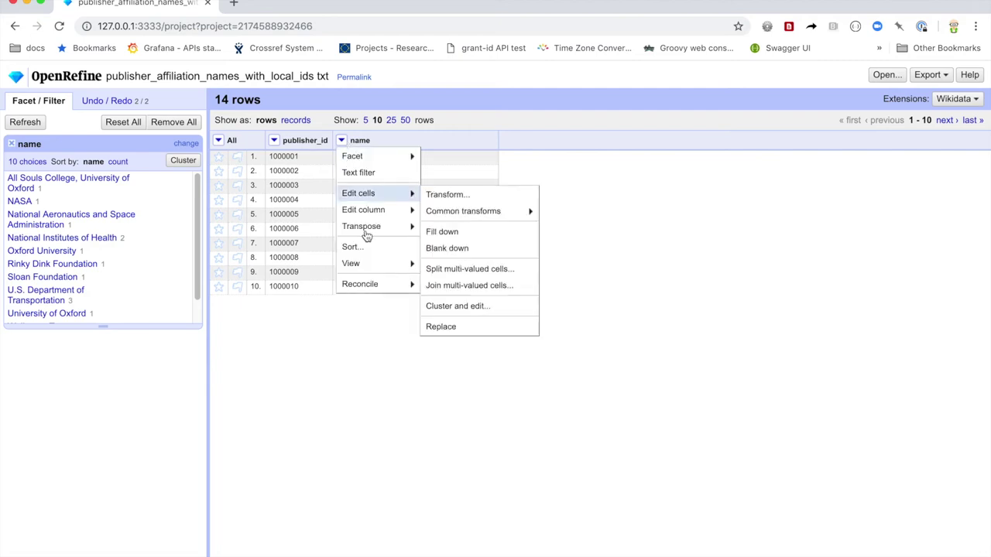
mouse_move(370, 287)
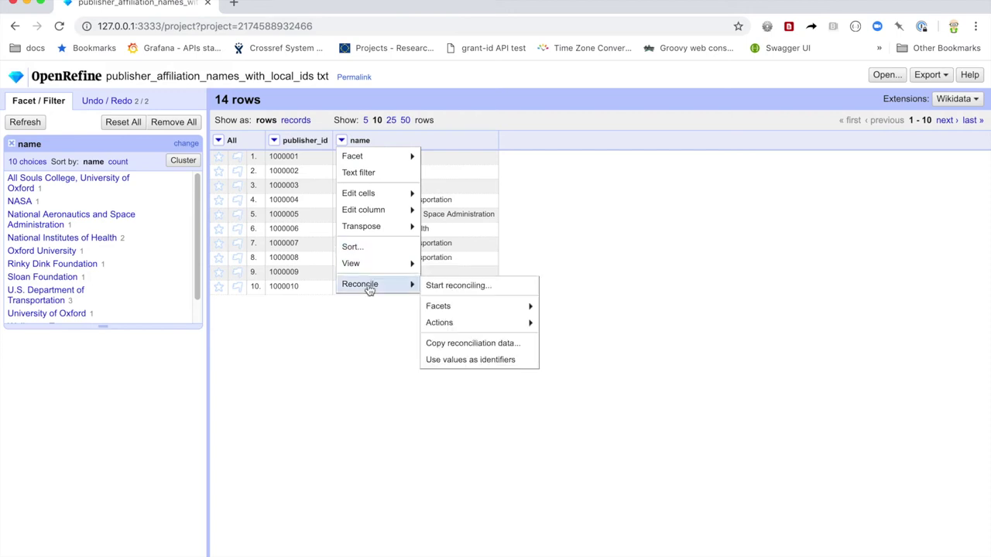
left_click(439, 286)
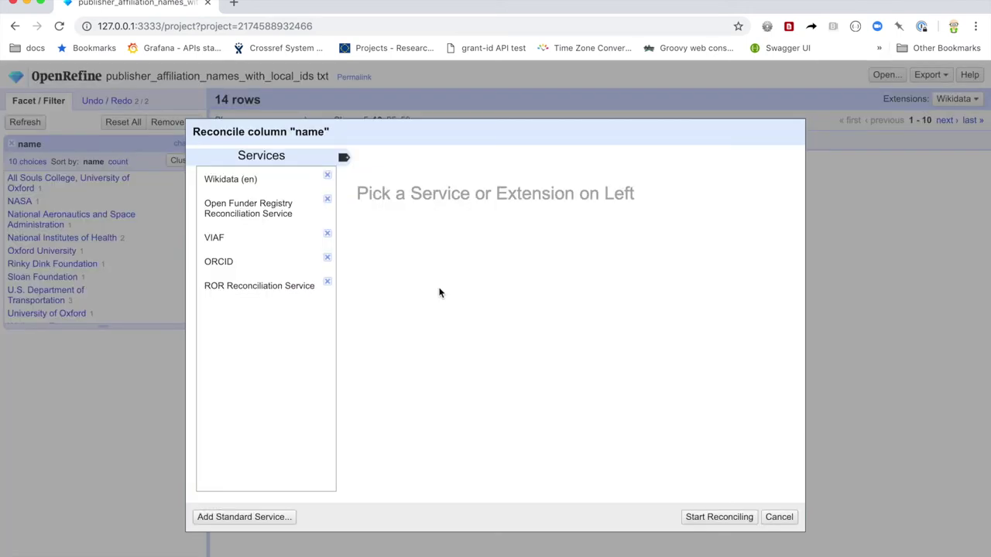
- Reconcile the name column against ROR Reconciliation Service as /ror/organization
left_click(244, 288)
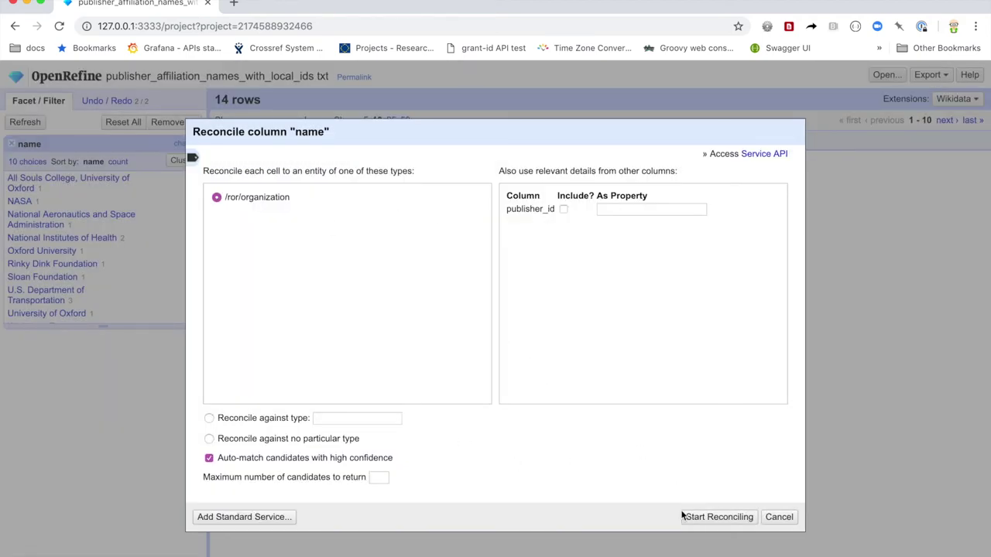
left_click(722, 519)
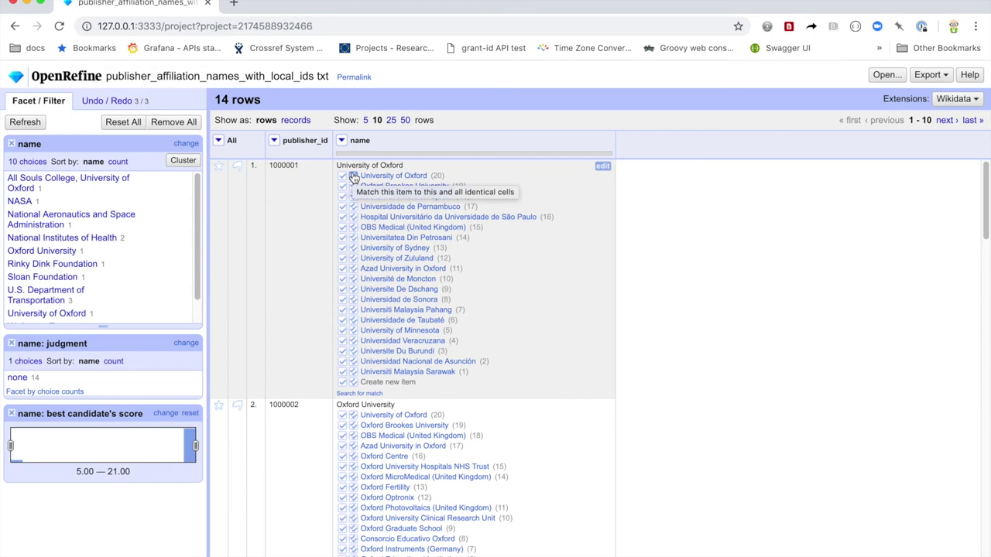
- Match rows 1 and 2 to University of Oxford and row 3 to Wellcome Trust across identical cells
left_click(353, 177)
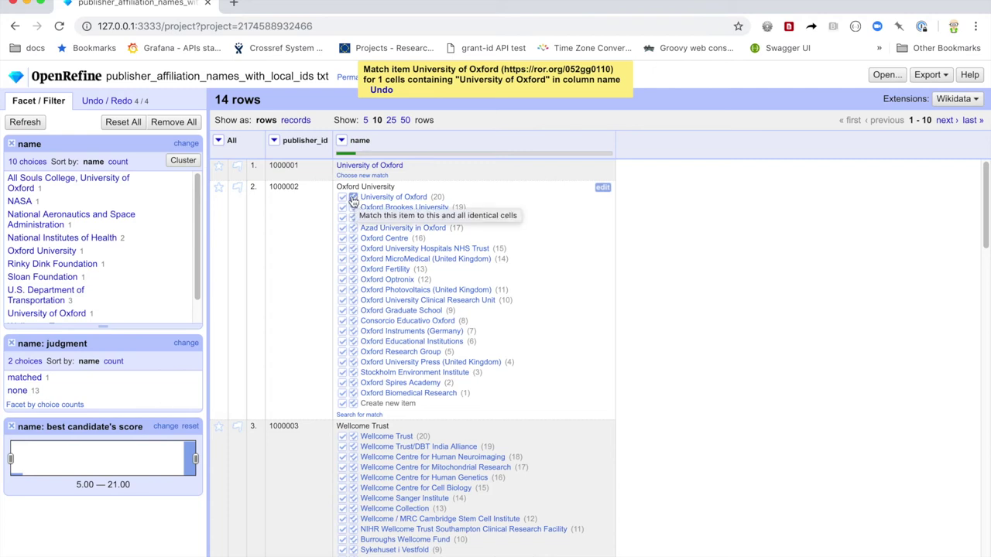
left_click(353, 199)
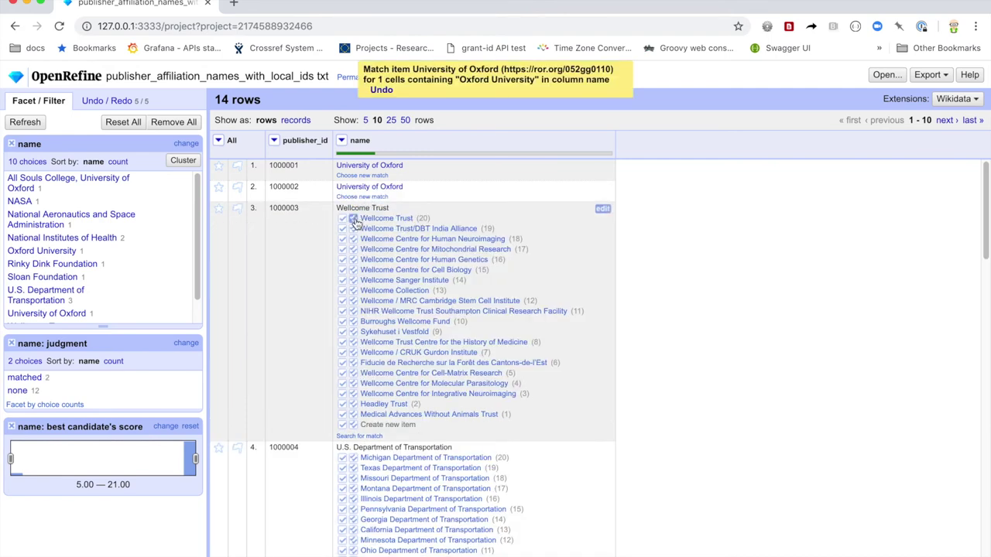
left_click(354, 220)
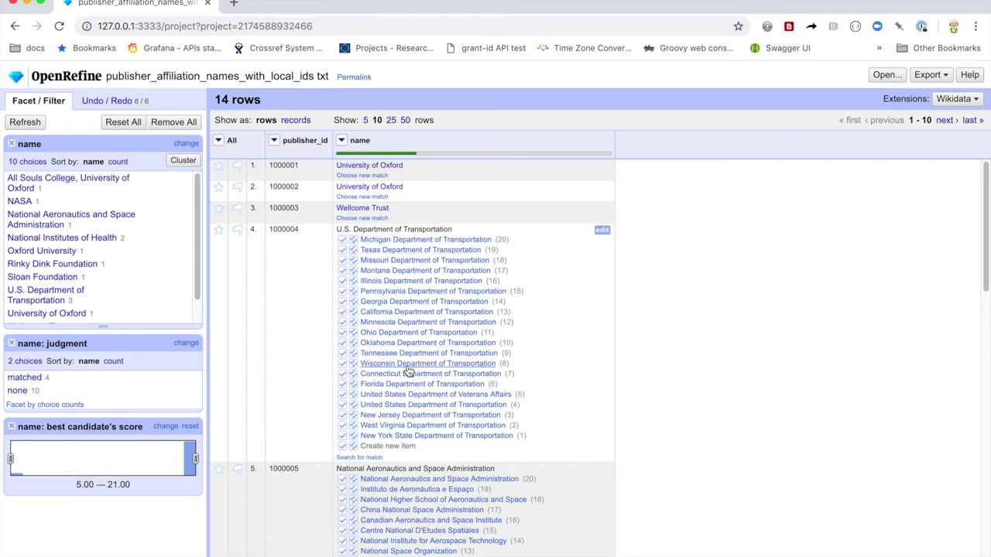
- Match the Department of Transportation, NASA and National Institutes of Health names to their ROR candidates
left_click(416, 405)
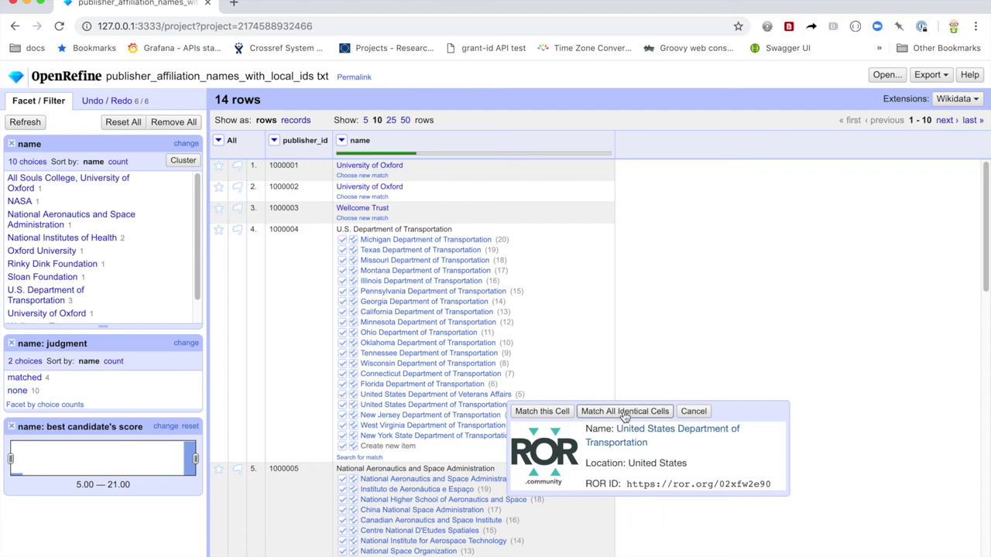
left_click(624, 412)
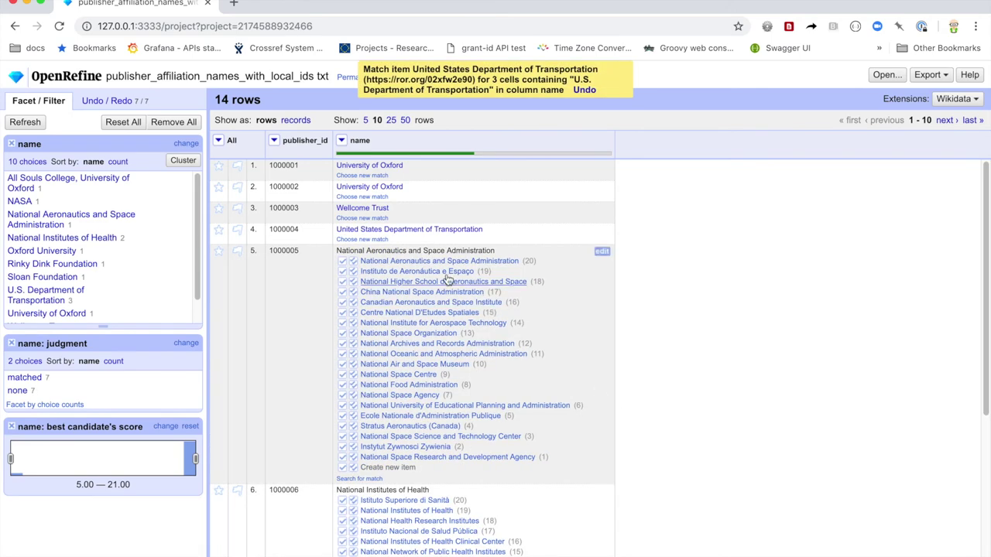
left_click(353, 262)
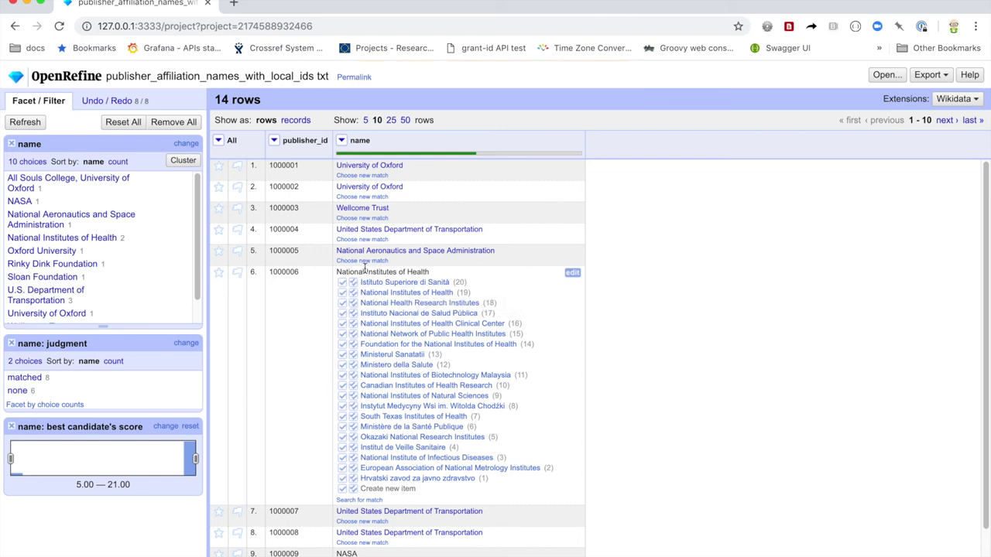
mouse_move(376, 294)
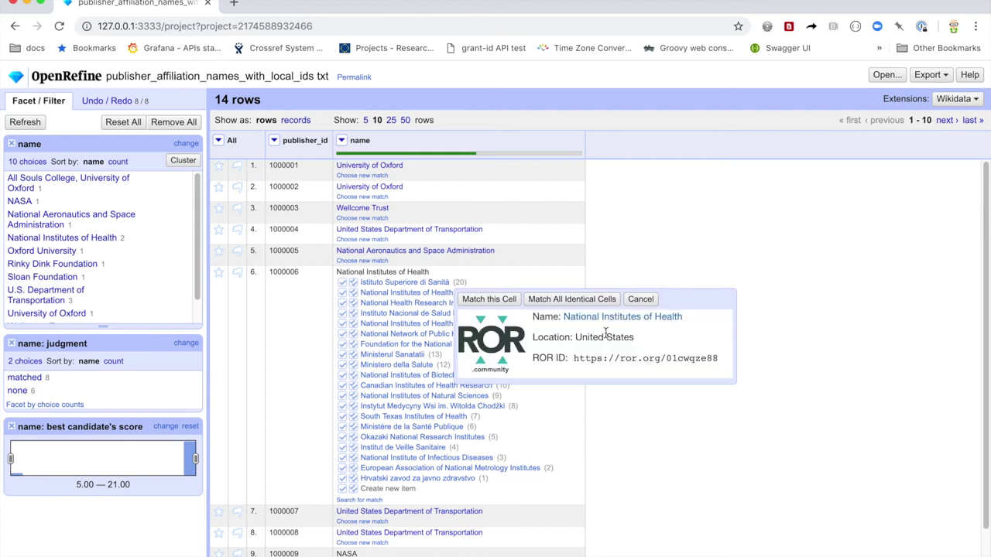
left_click(590, 300)
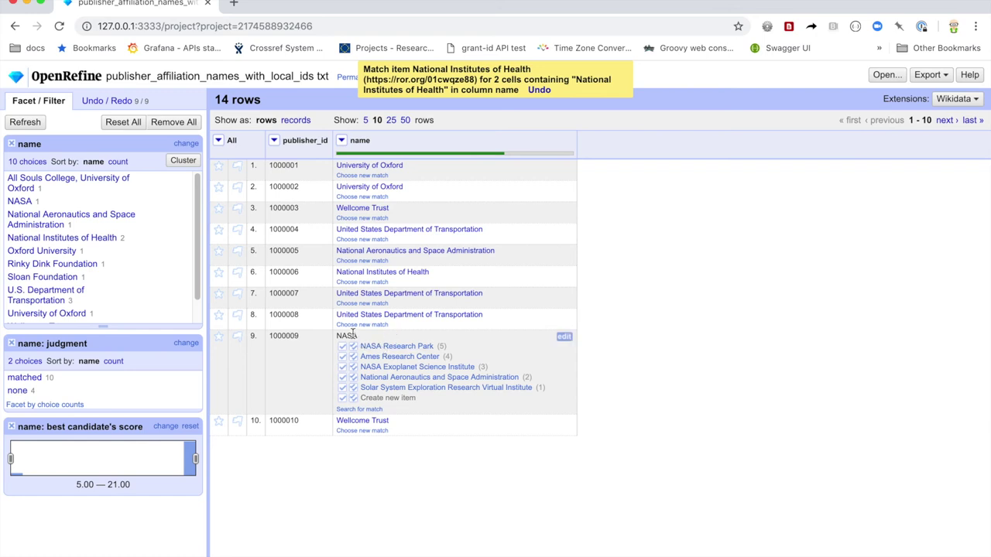
left_click(353, 378)
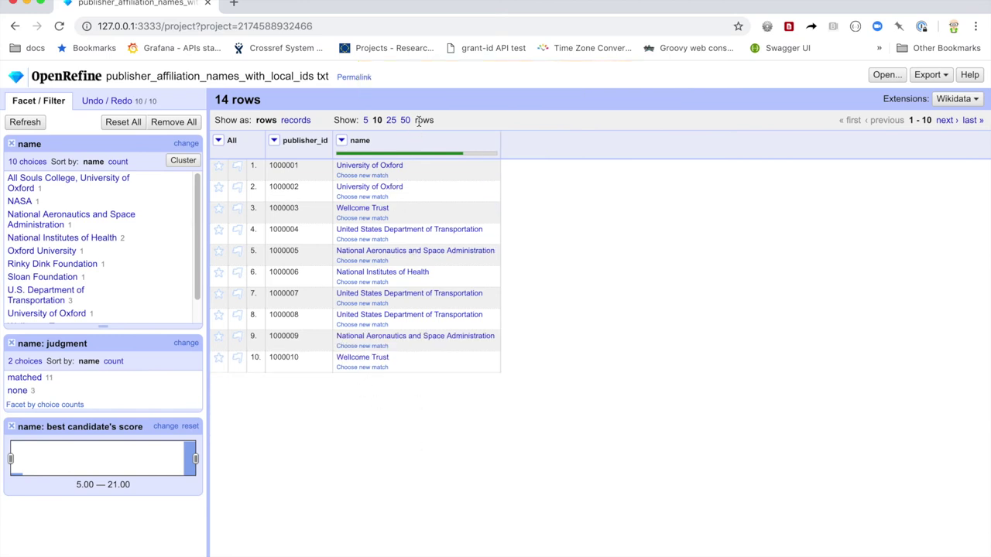
left_click(944, 121)
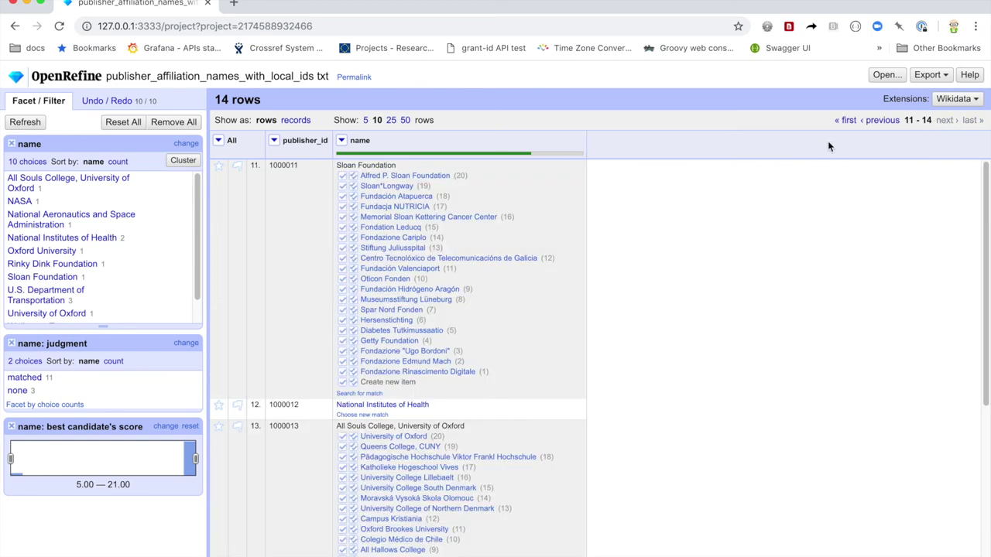
- Accept Alfred P. Sloan Foundation for row 11 and University of Oxford for row 13, and make row 14 (Rinky Dink Foundation) a new item
left_click(353, 175)
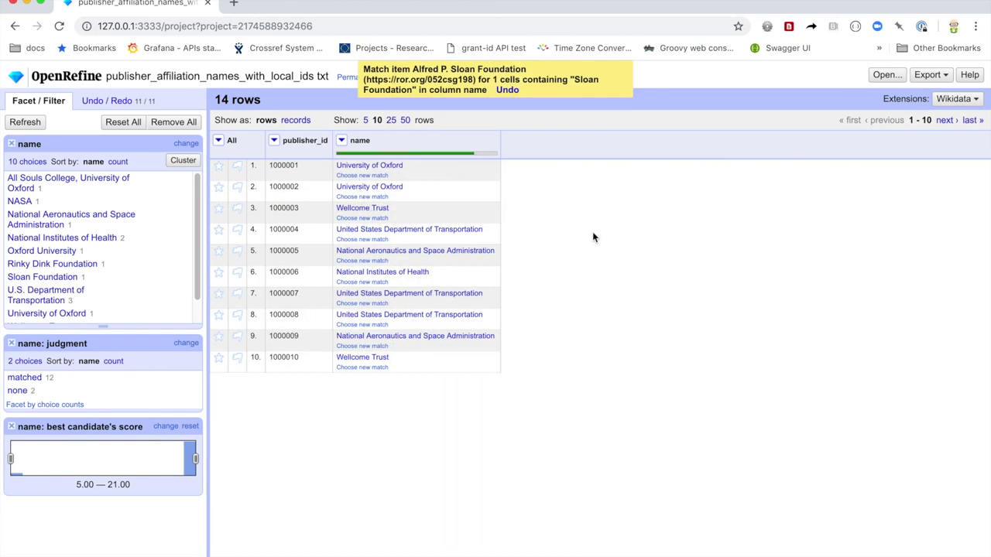
left_click(944, 120)
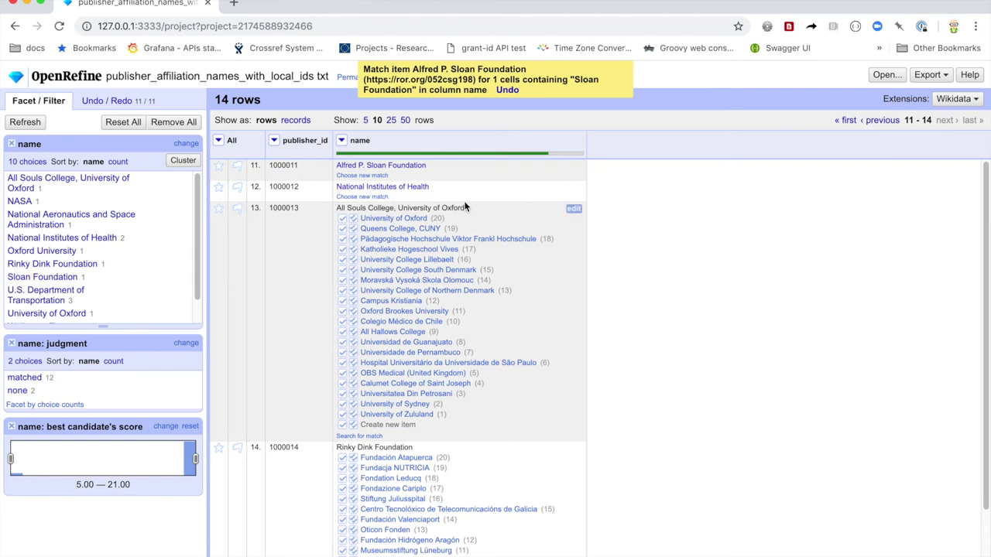
left_click(354, 220)
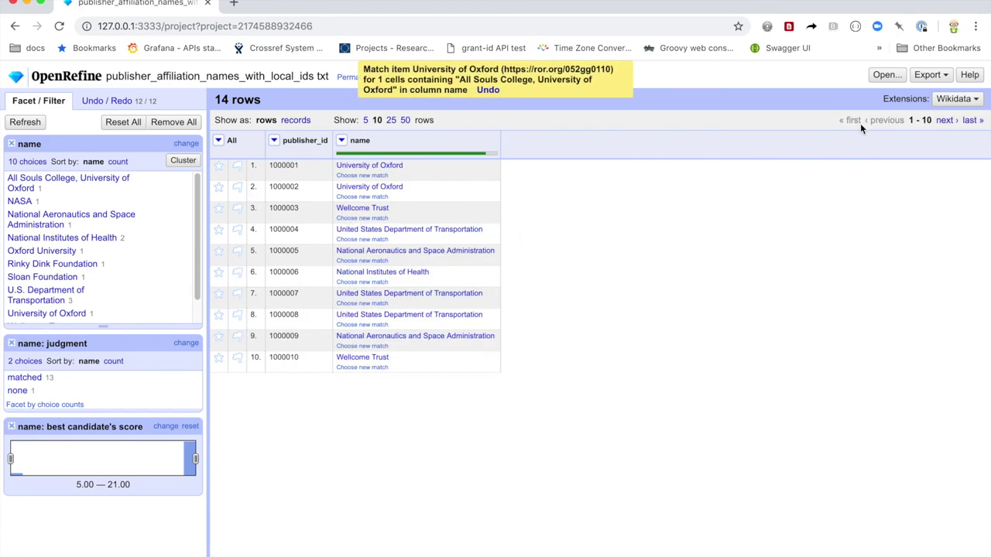
left_click(944, 120)
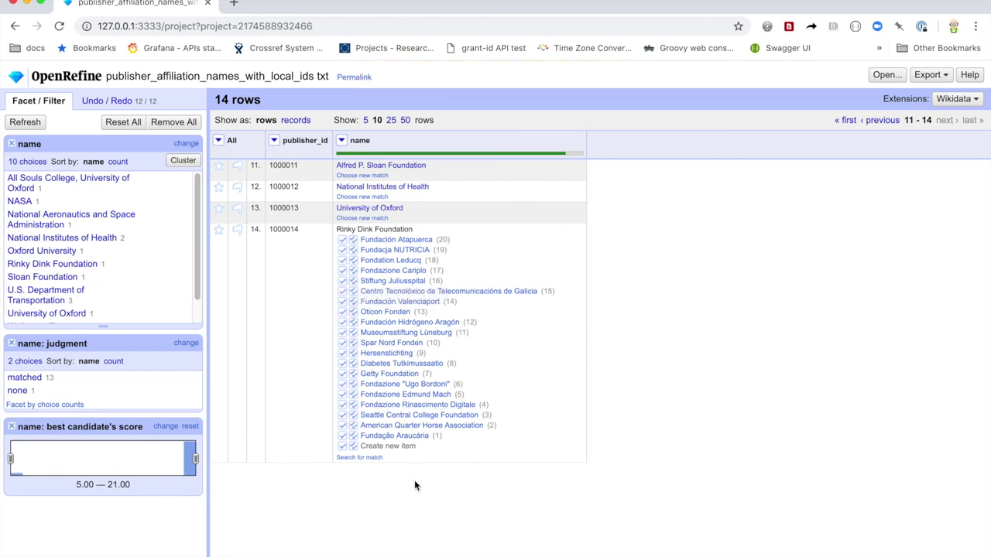
left_click(354, 447)
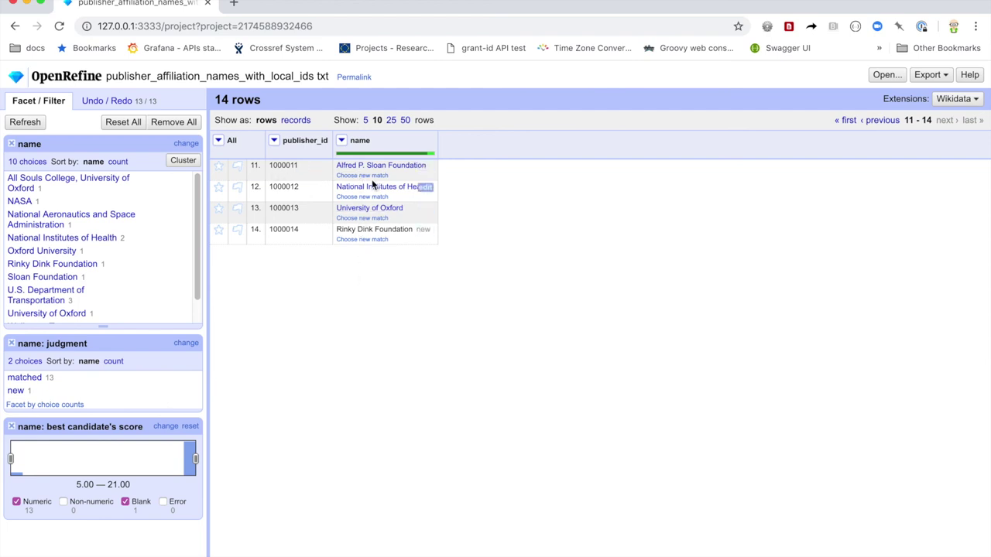
- Derive a new ror_id column from the name column with the expression cell.recon.match.id
left_click(341, 141)
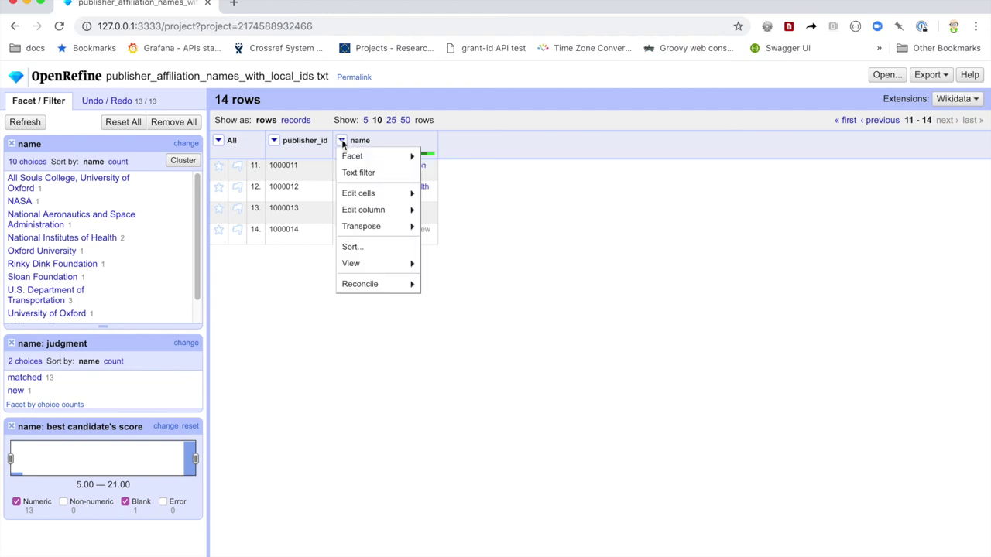
mouse_move(361, 209)
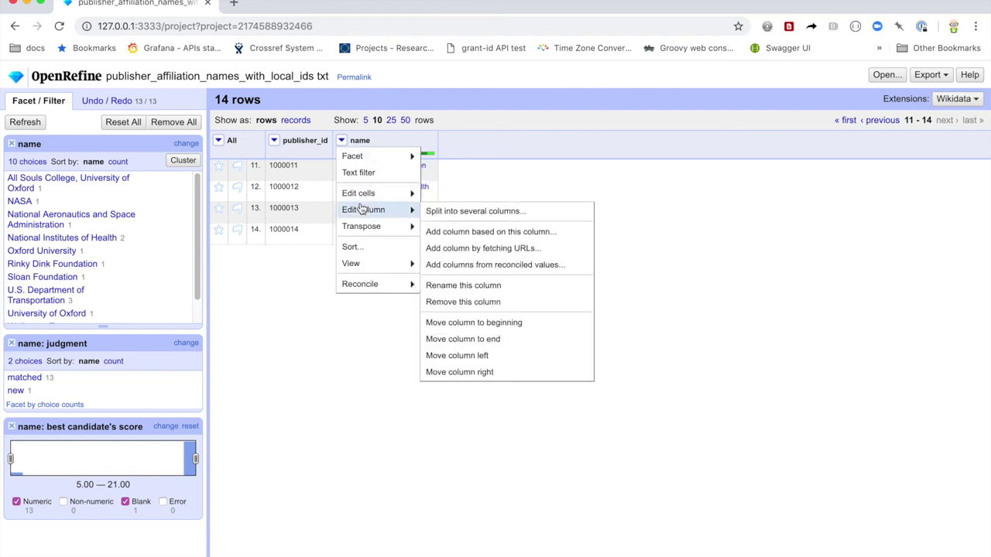
left_click(459, 232)
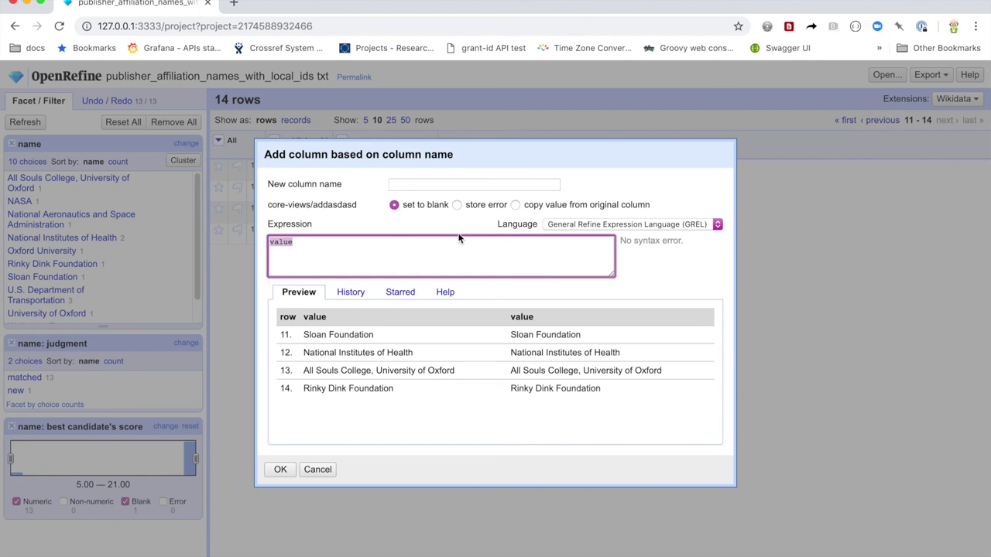
type("cell.recon.match.id")
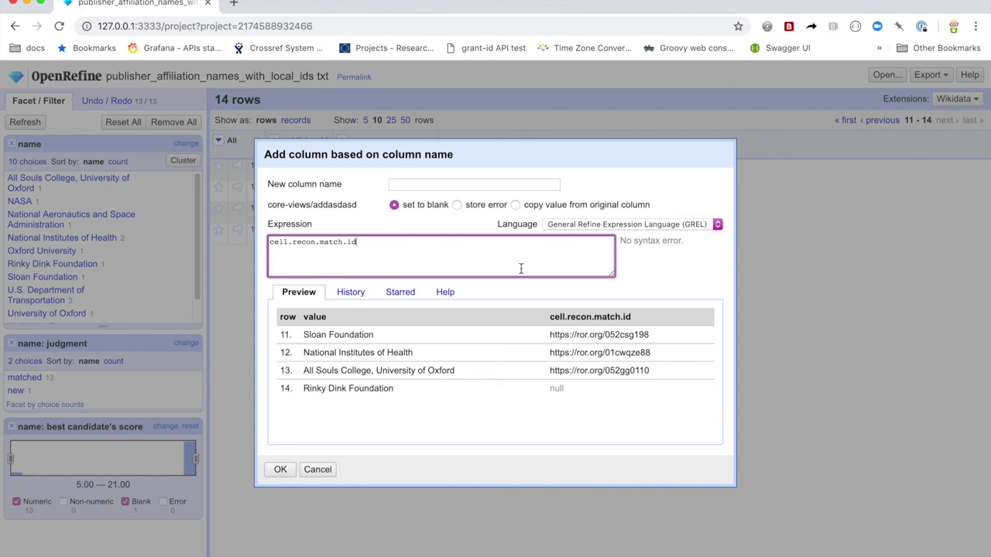
left_click(442, 186)
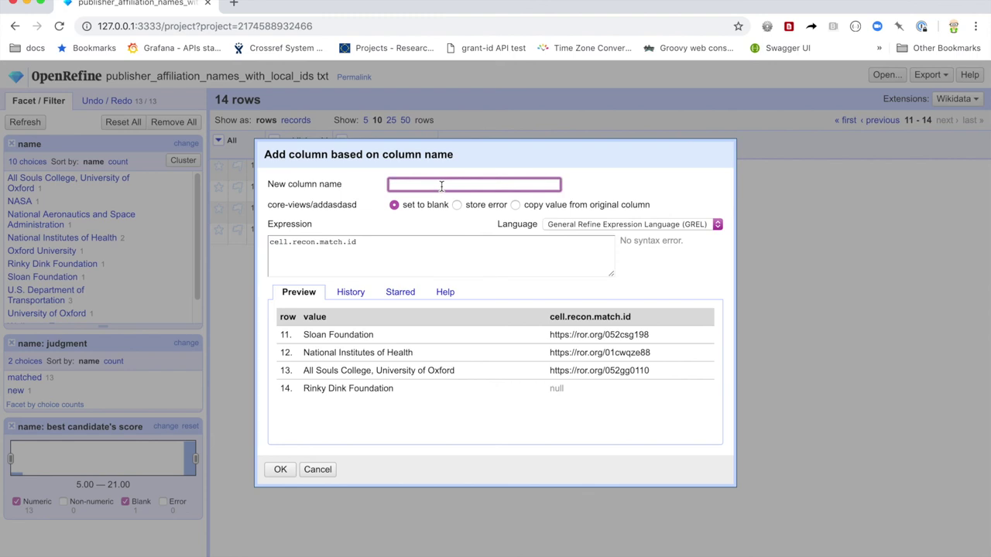
type("ror_id")
left_click(280, 470)
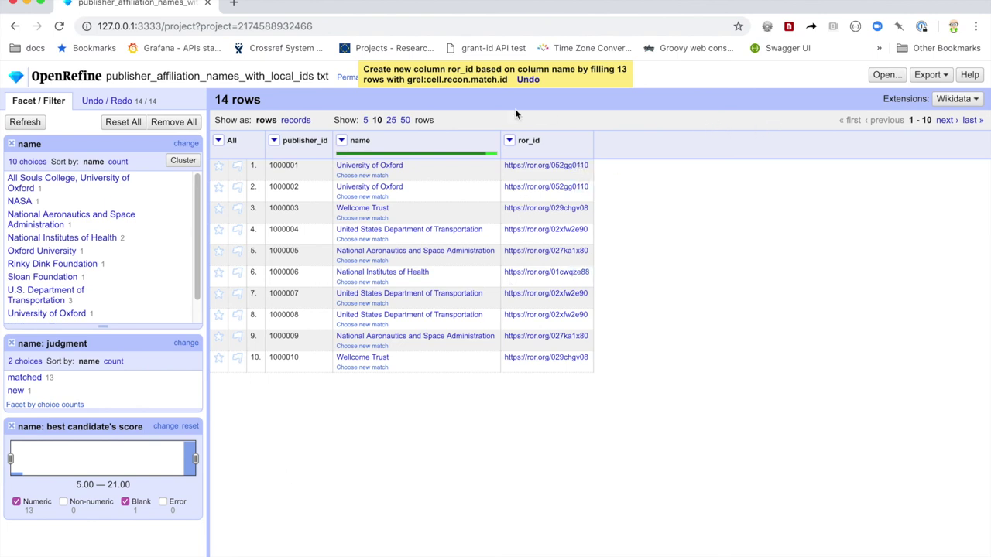
- Show 50 rows per page so all 14 rows and their ror_id values appear
left_click(405, 120)
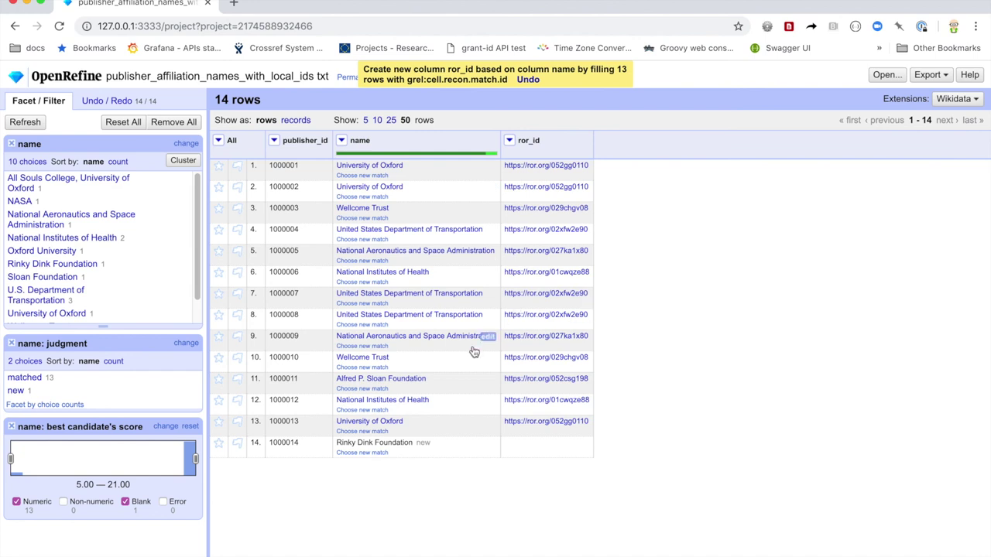